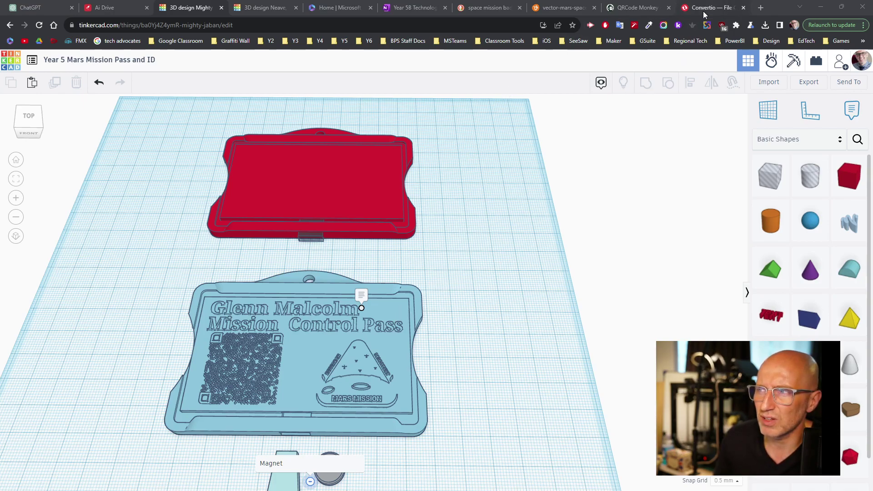
# Go from the OneNote links page to the Convertio File Converter site at convertio.co.
pyautogui.click(409, 8)
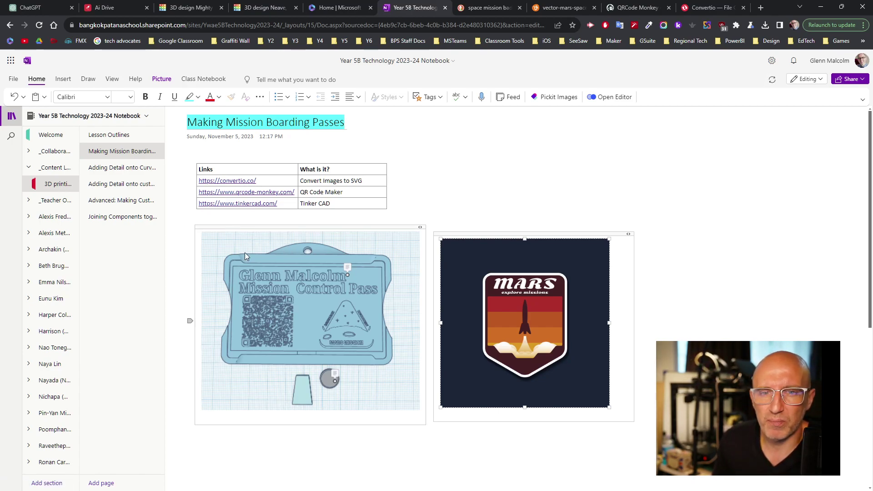
pyautogui.click(230, 181)
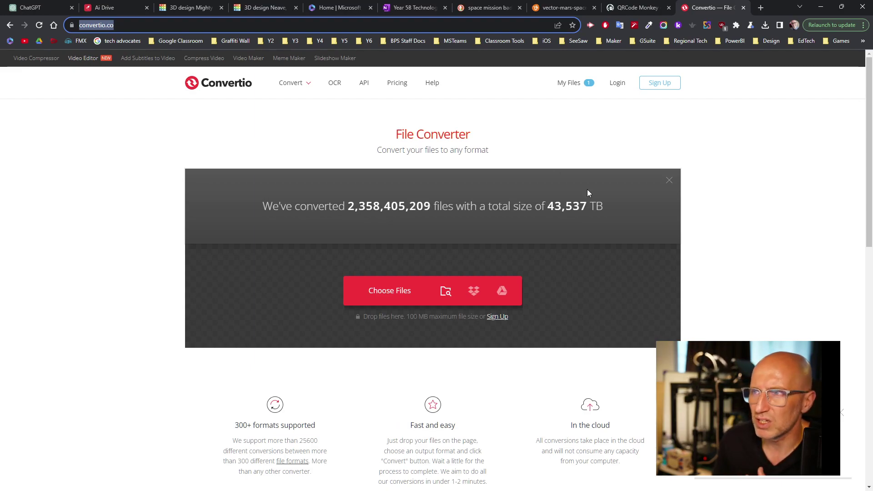
pyautogui.click(495, 7)
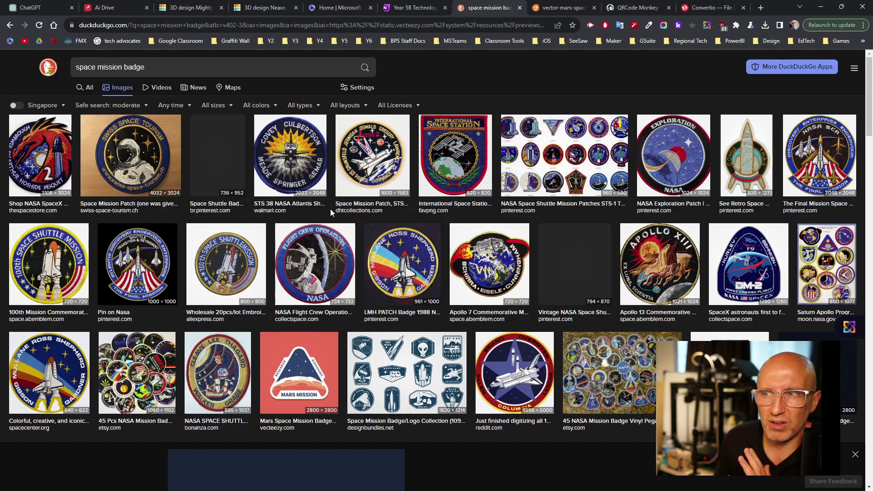
pyautogui.click(365, 132)
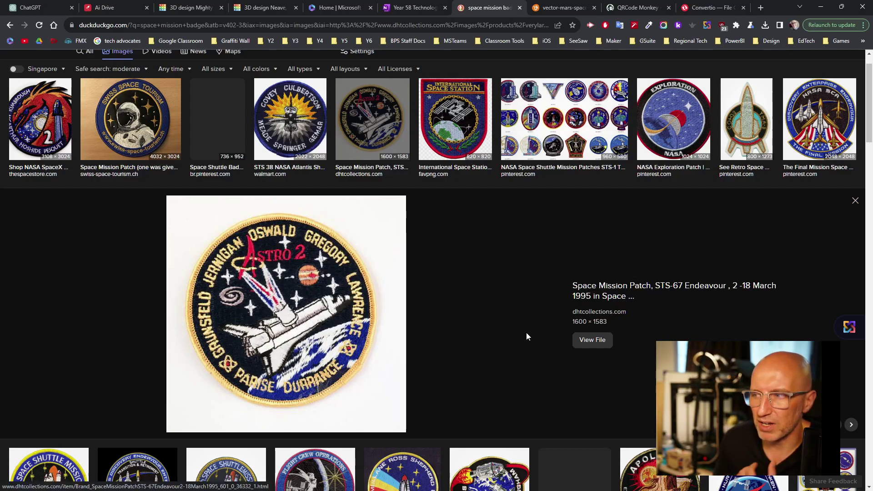
pyautogui.click(855, 203)
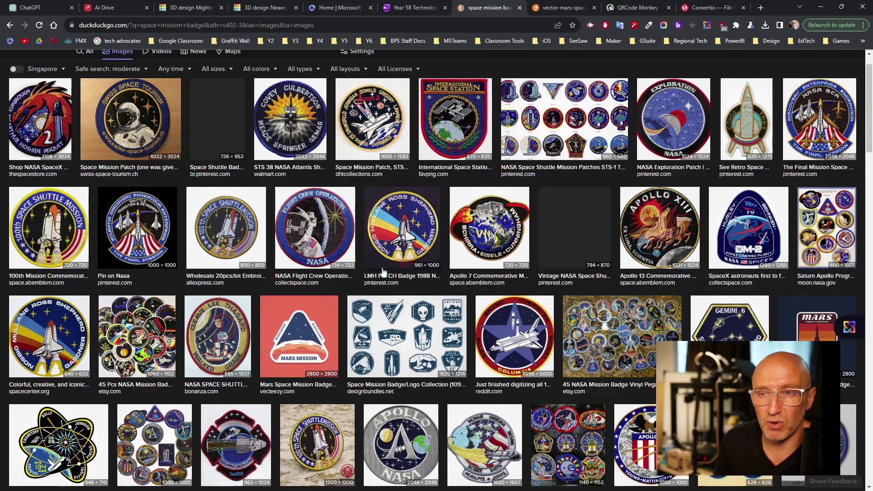
# Preview the Mars Mission, Apollo back-patch and Set Of Space Mission Patch badge images.
pyautogui.click(311, 349)
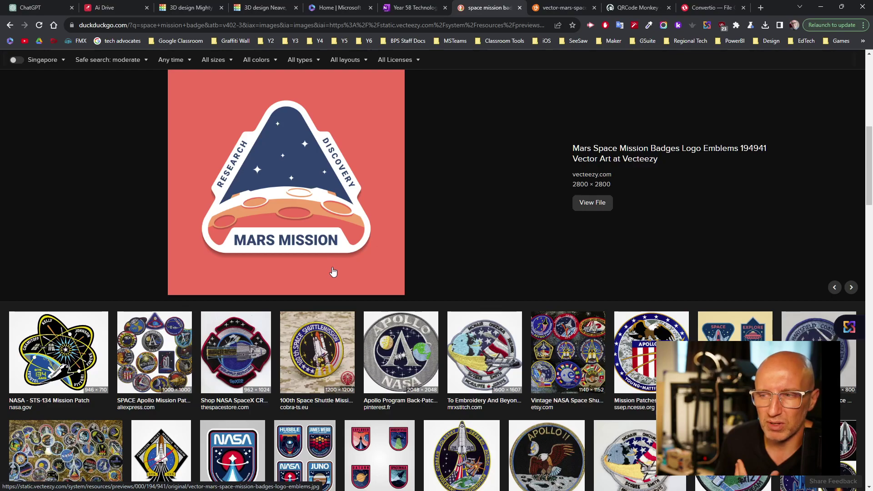
pyautogui.click(394, 345)
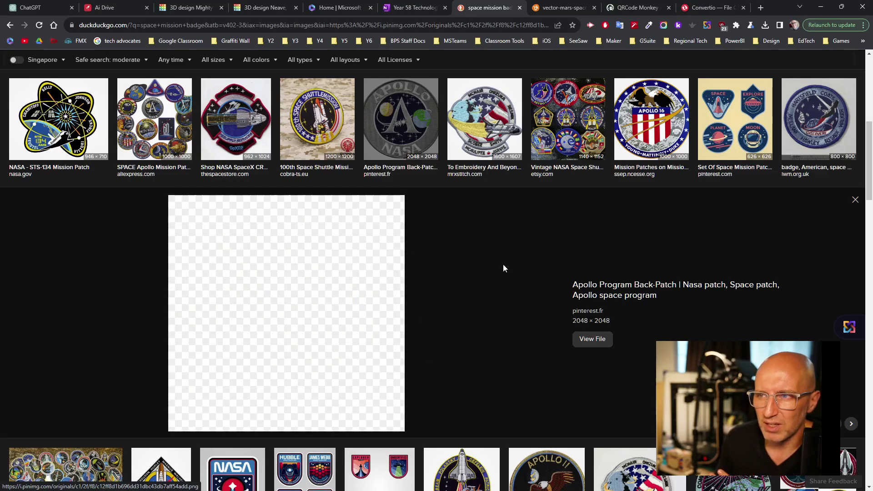
pyautogui.scroll(4, 503, 263)
pyautogui.click(400, 266)
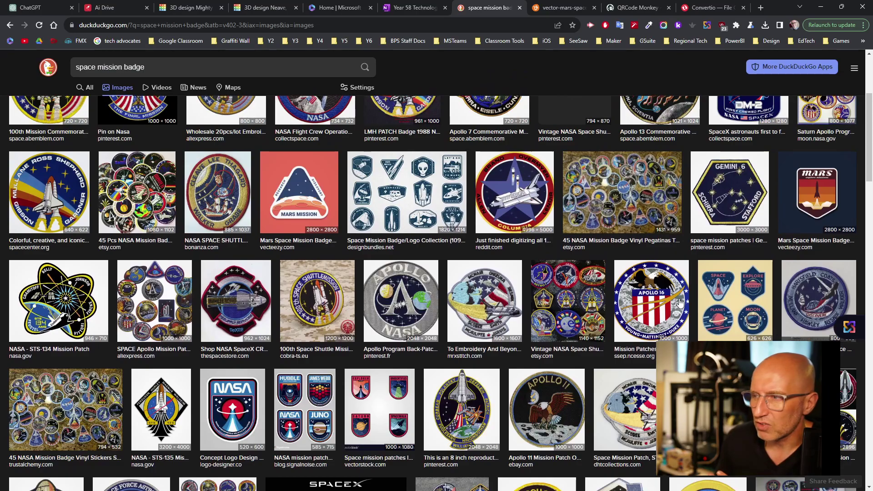
pyautogui.click(728, 336)
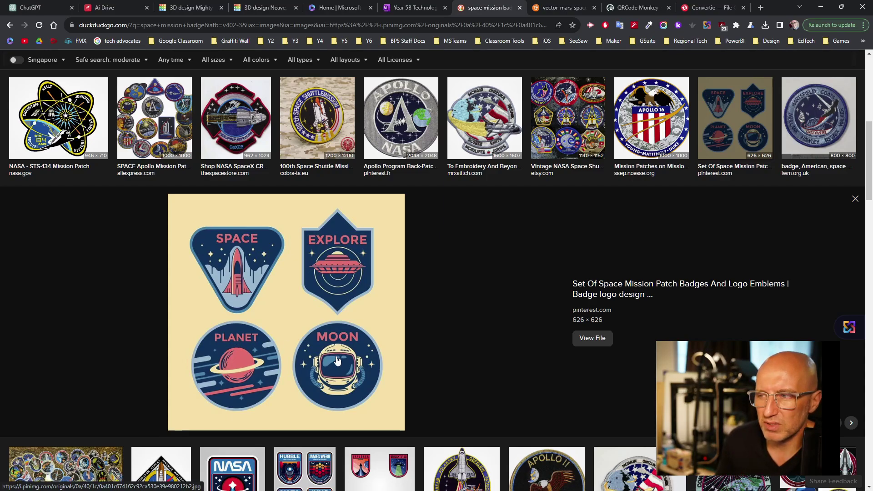
pyautogui.scroll(-5, 337, 361)
# Preview the NASA concept logo badge and confirm its 520 × 600 size.
pyautogui.click(233, 261)
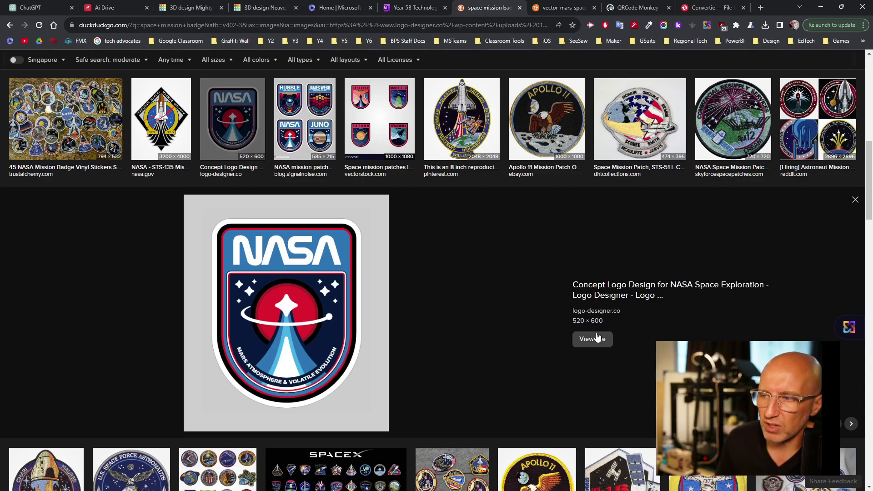
pyautogui.moveTo(573, 321); pyautogui.dragTo(605, 322)
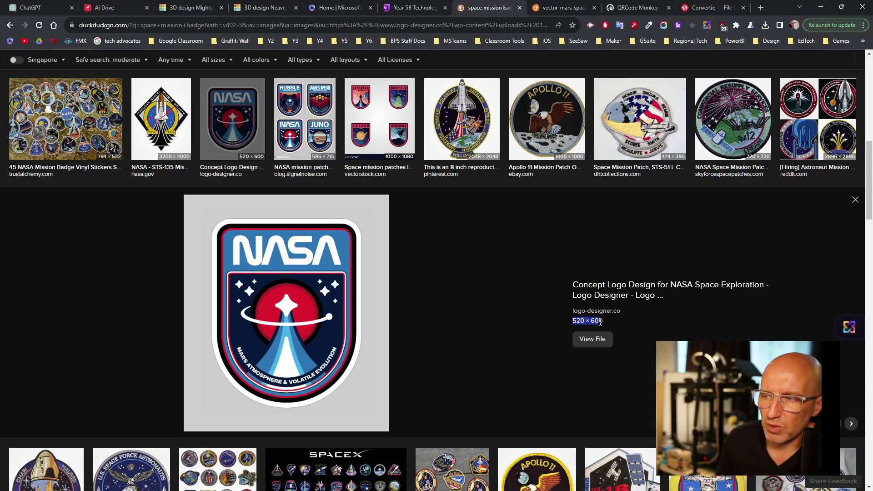
pyautogui.click(613, 323)
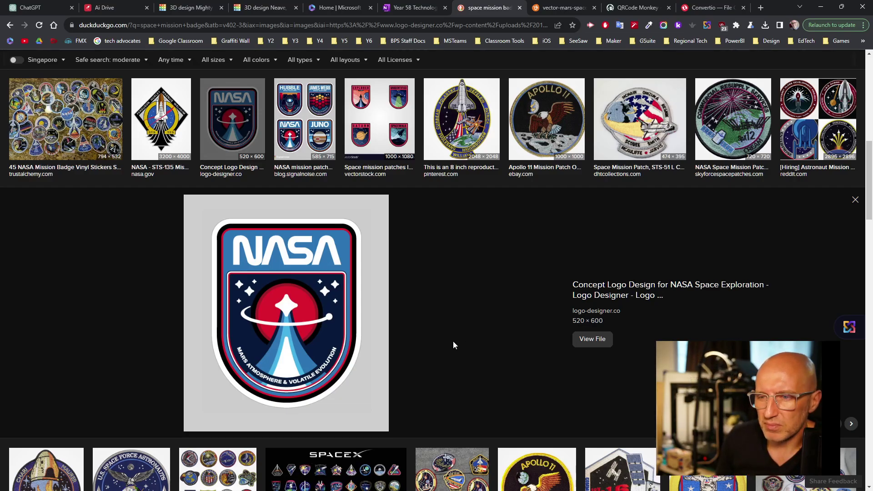
pyautogui.scroll(10, 453, 345)
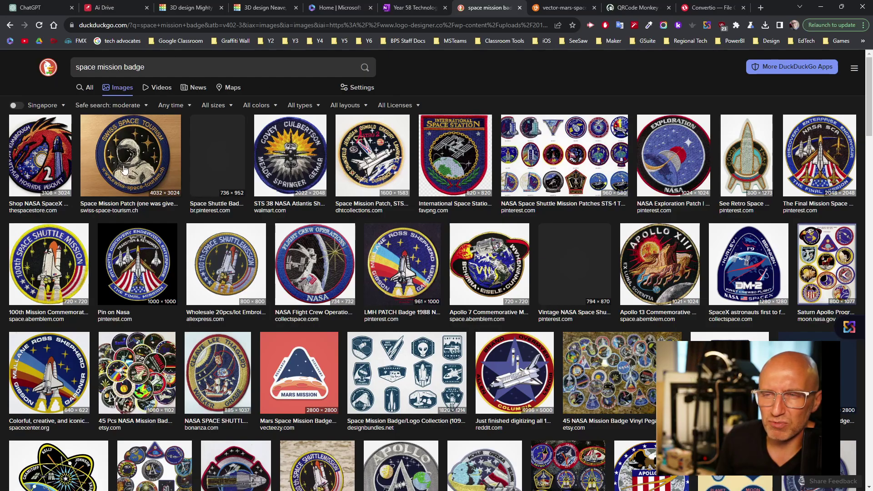
pyautogui.scroll(-3, 337, 353)
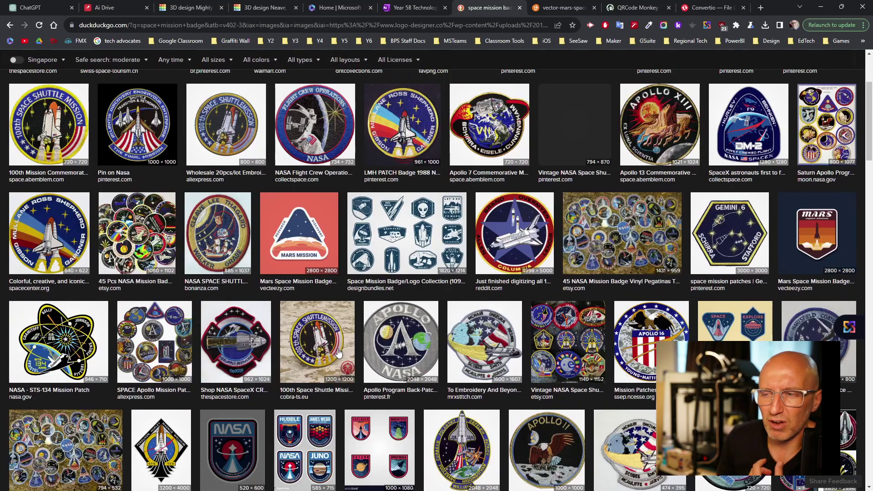
# Open the full-size NASA concept logo and save it to Downloads as a JPG.
pyautogui.click(338, 349)
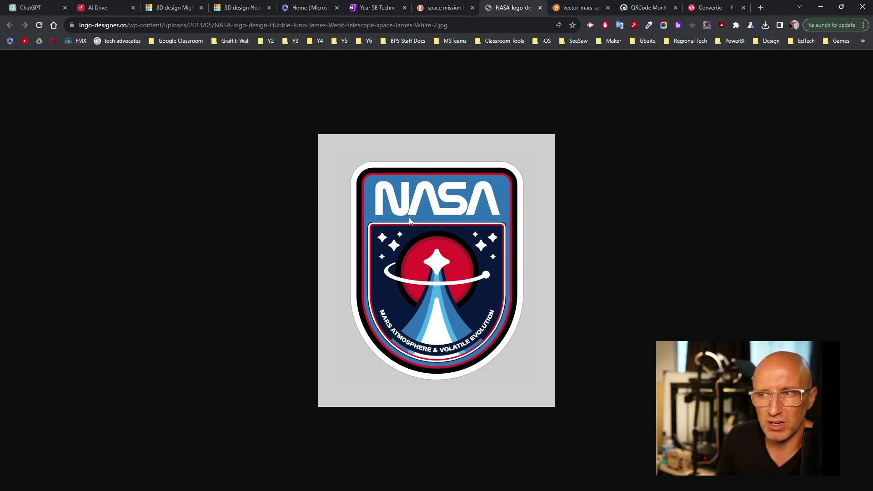
pyautogui.rightClick(411, 220)
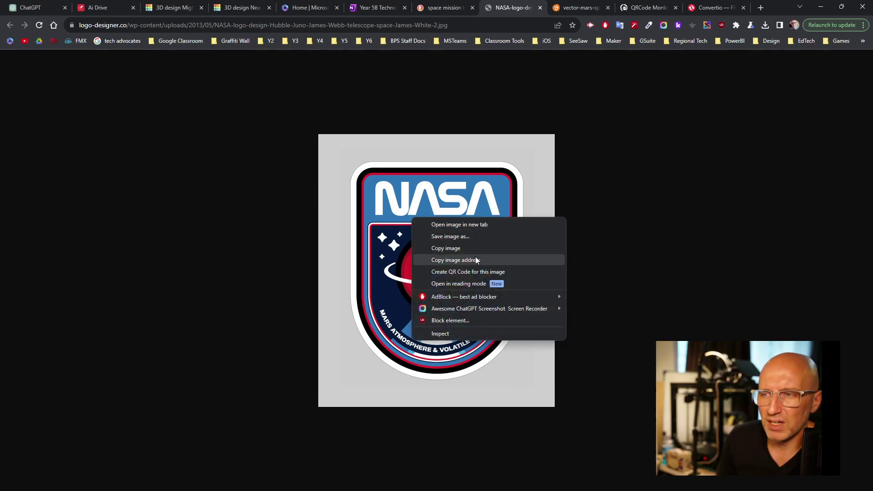
pyautogui.click(437, 237)
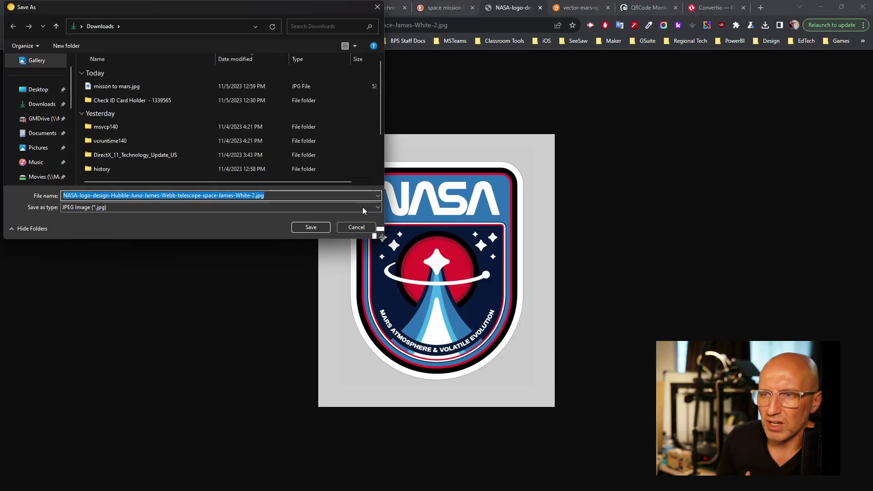
pyautogui.click(300, 229)
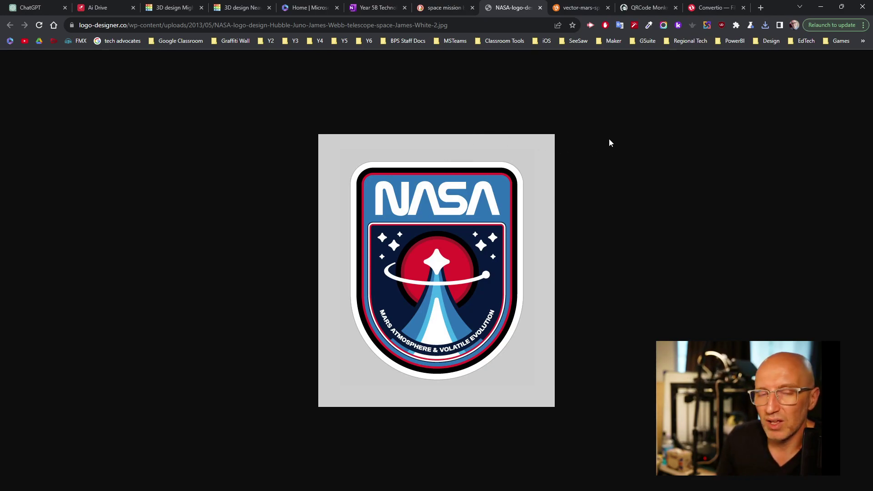
# Select the NASA image's web address, then return to the Convertio converter page.
pyautogui.click(463, 25)
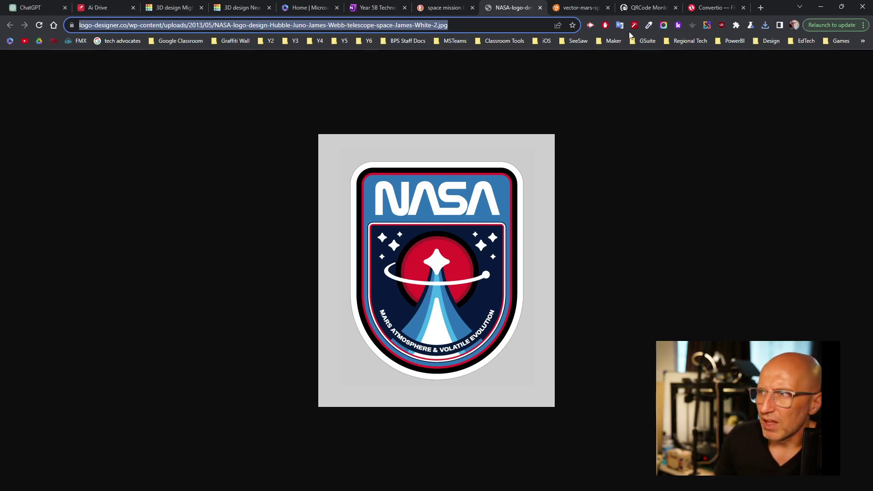
pyautogui.click(717, 7)
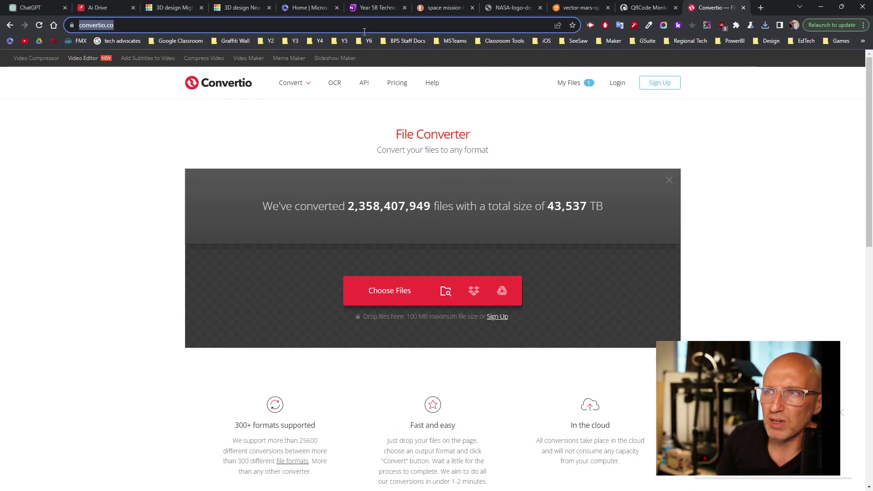
# Upload the NASA logo JPG from Downloads into Convertio after checking the OneNote links.
pyautogui.click(374, 7)
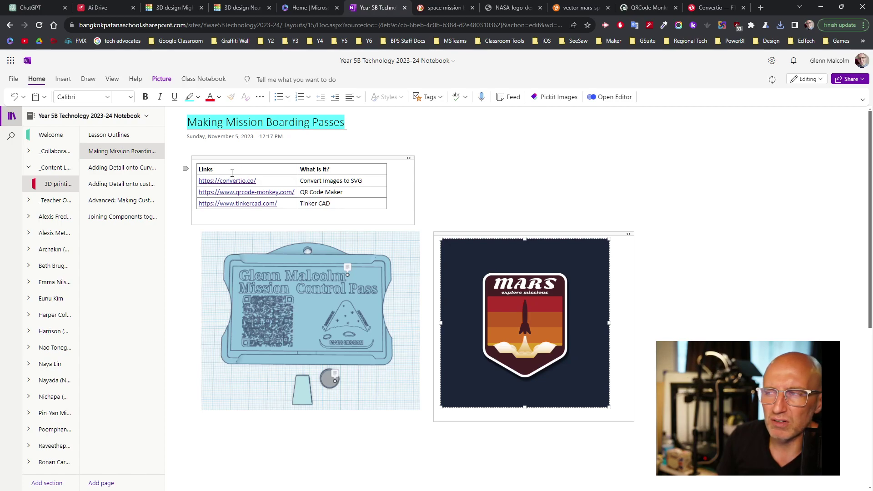
pyautogui.click(716, 8)
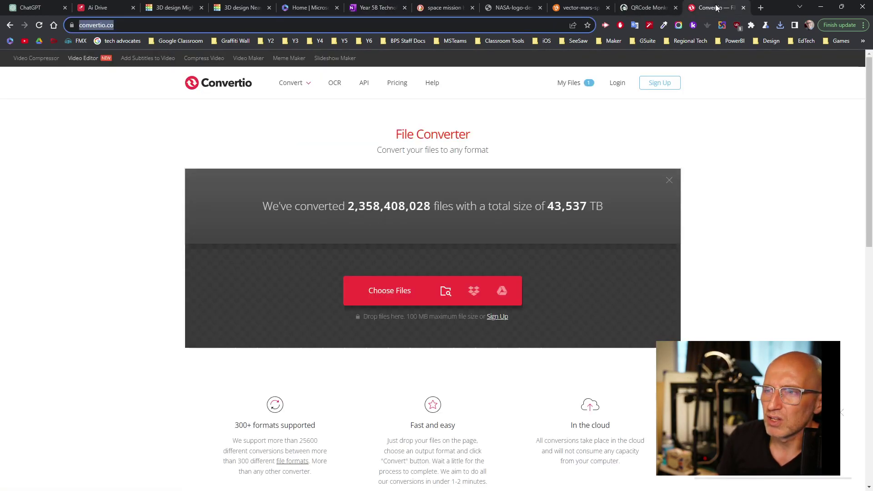
pyautogui.click(402, 292)
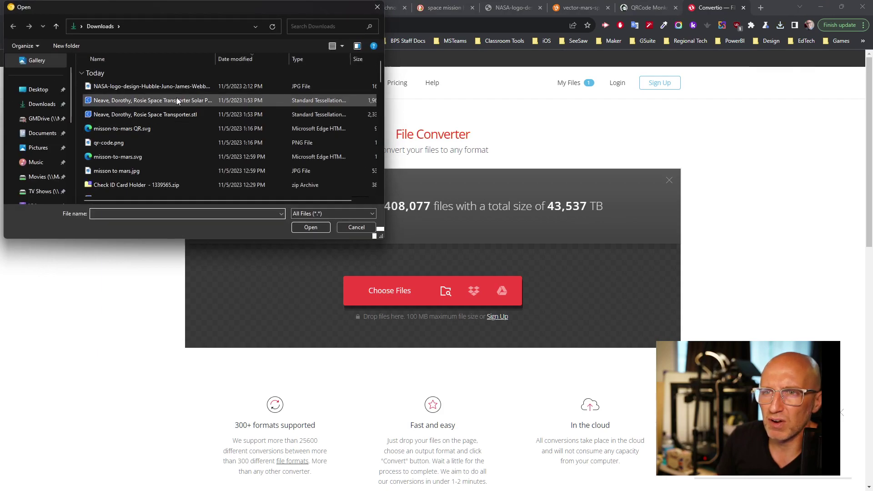
pyautogui.doubleClick(112, 86)
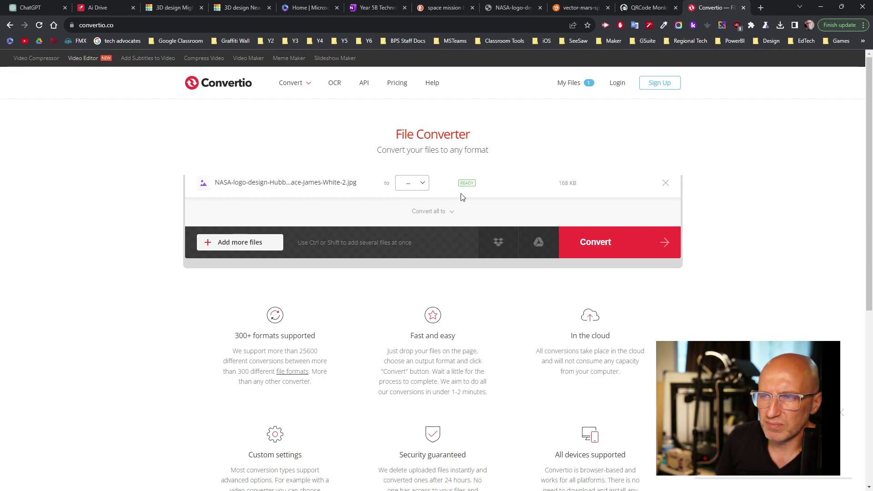
# Choose SVG under Image as the output format for the NASA badge JPG.
pyautogui.click(412, 187)
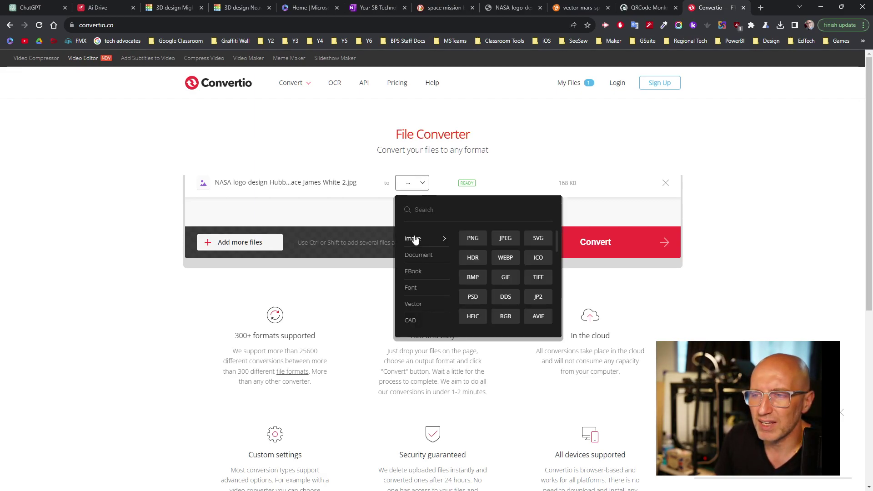
pyautogui.moveTo(417, 257)
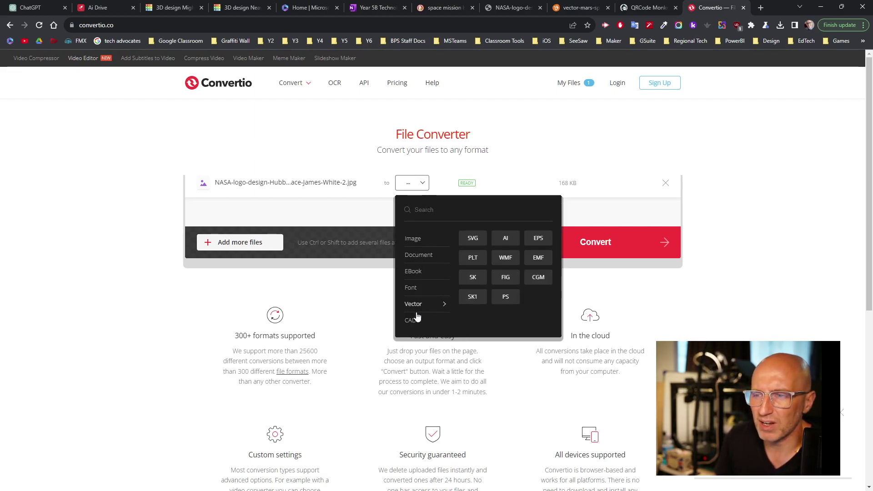
pyautogui.moveTo(423, 241)
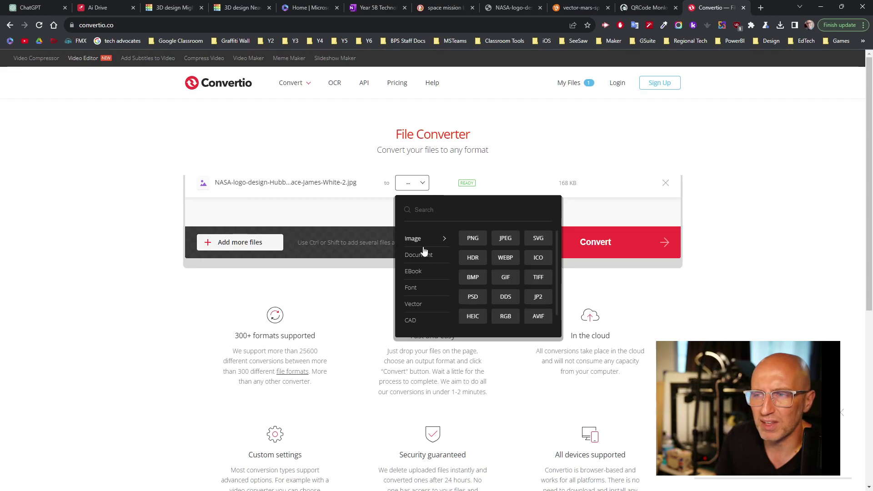
pyautogui.click(538, 241)
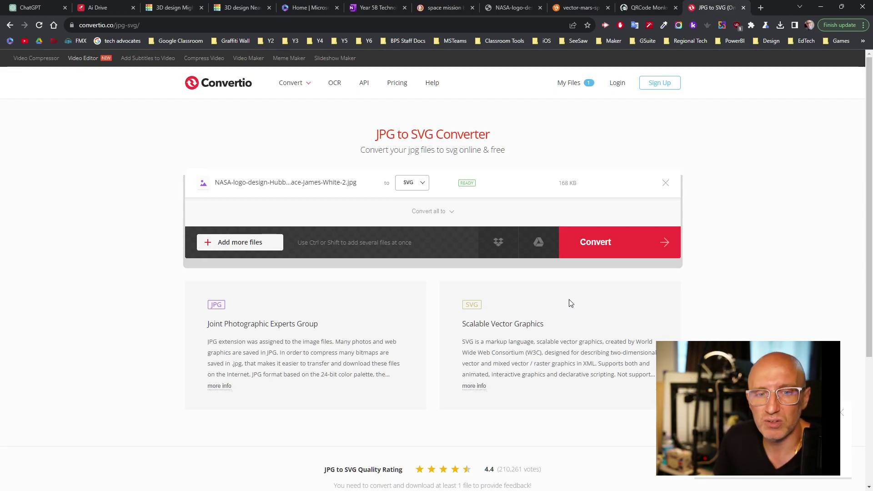
# Convert the NASA logo JPG to SVG, confirm the .svg extension, and save it in Downloads.
pyautogui.click(611, 255)
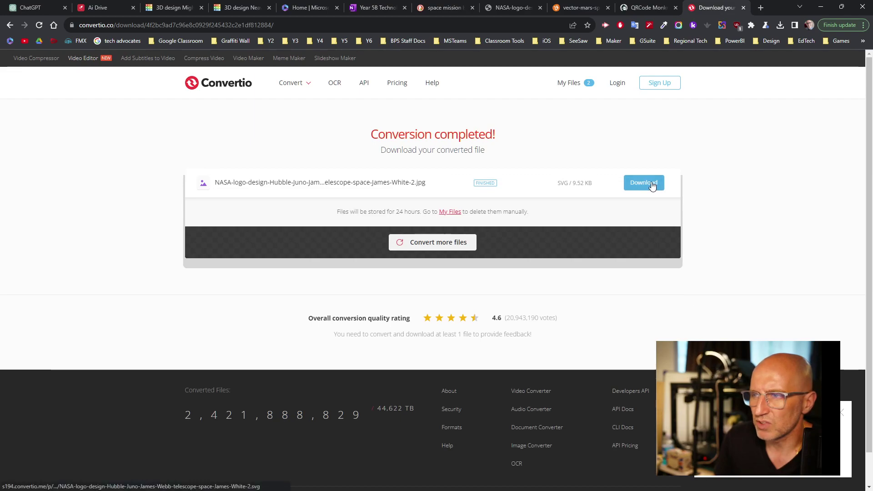
pyautogui.click(652, 184)
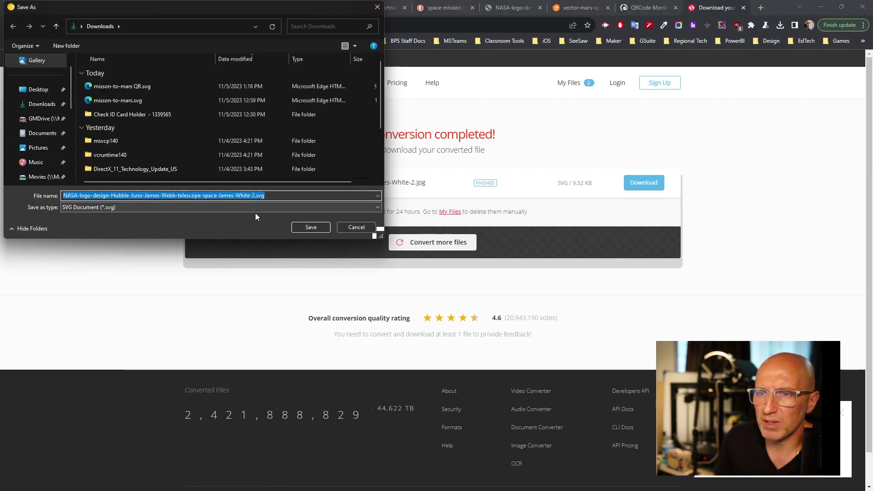
pyautogui.click(268, 196)
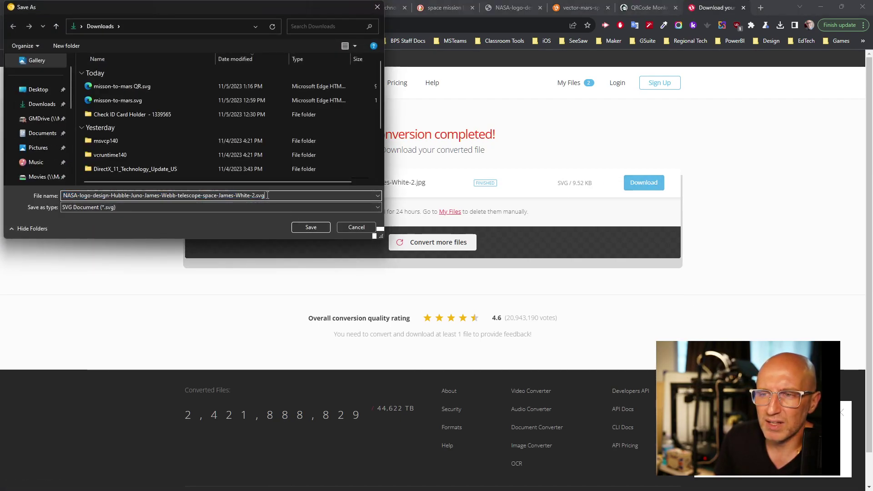
pyautogui.moveTo(267, 196); pyautogui.dragTo(257, 196)
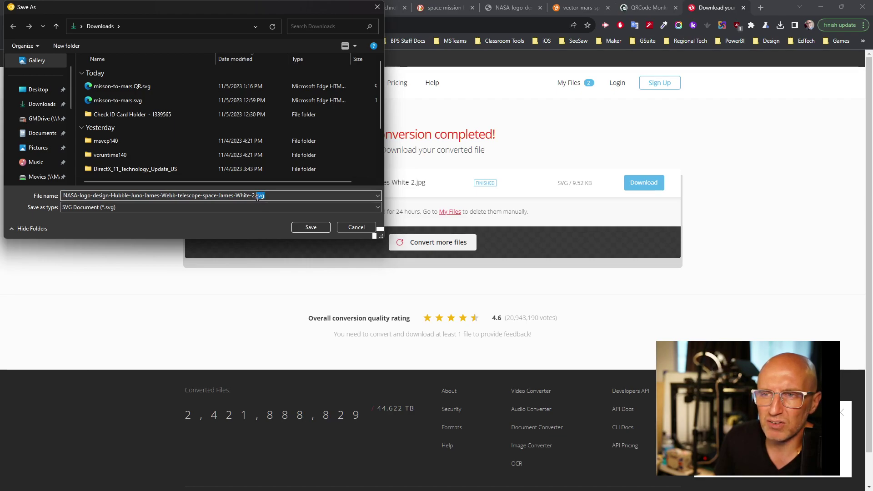
pyautogui.click(288, 197)
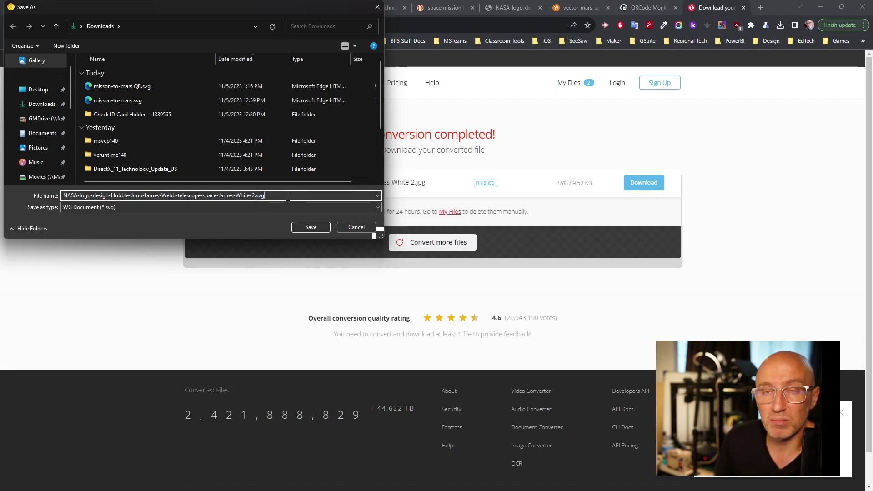
pyautogui.click(306, 229)
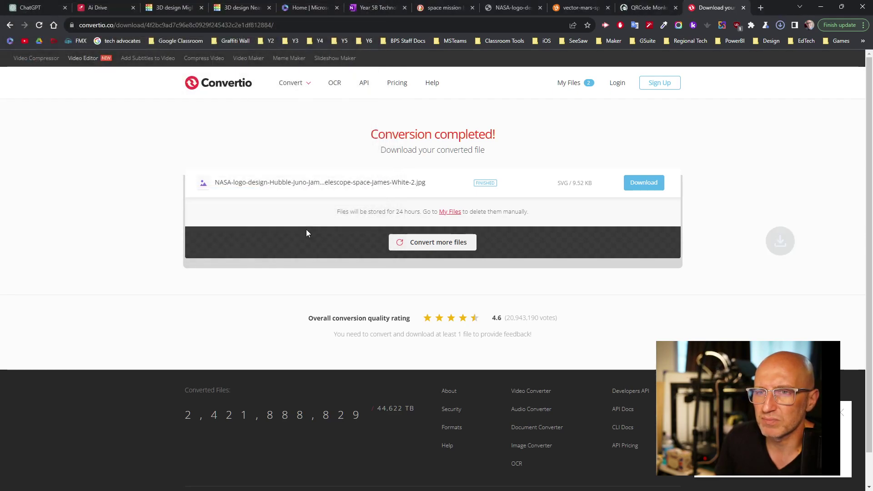